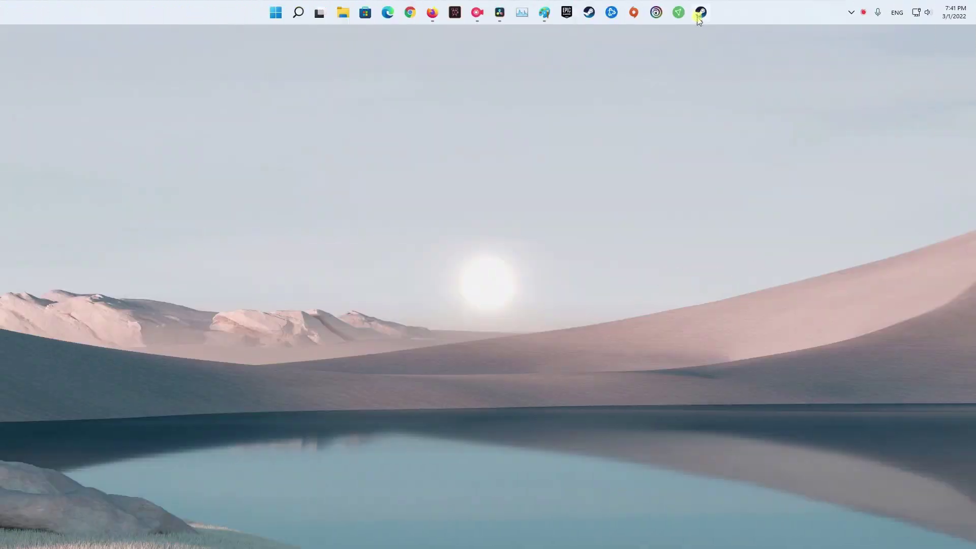
# Step: Browse Apex Legends' local files from the Steam library and open the paks\Win64 folder
pyautogui.click(700, 12)
pyautogui.rightClick(54, 148)
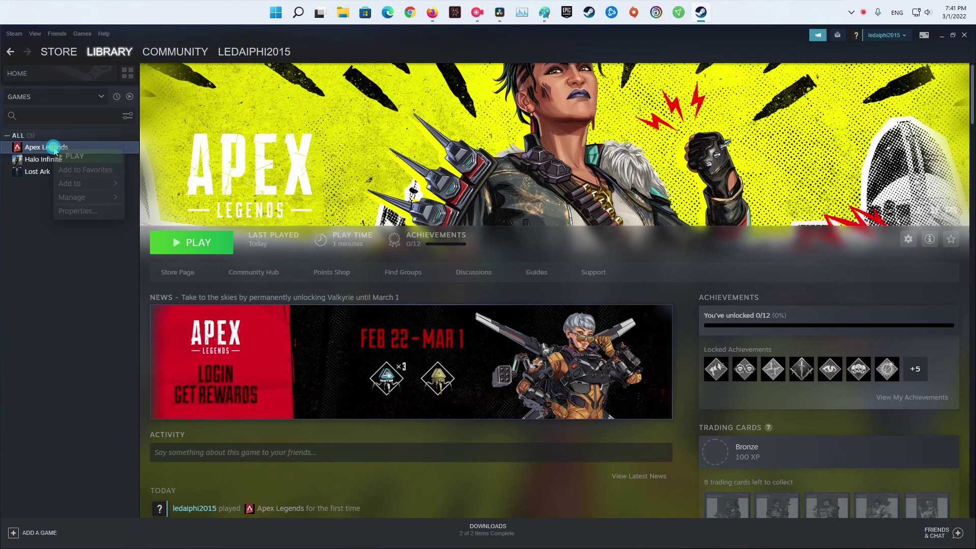
pyautogui.moveTo(92, 199)
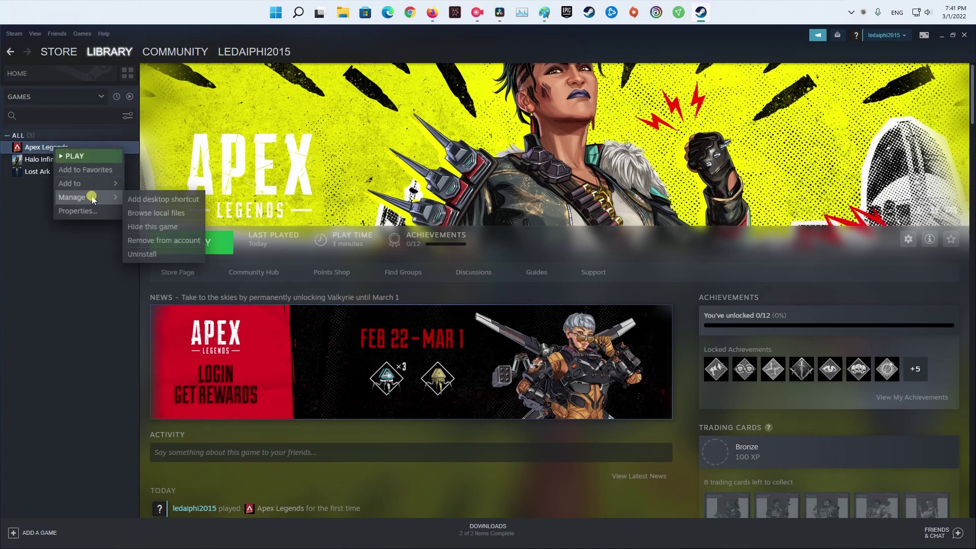
pyautogui.click(174, 213)
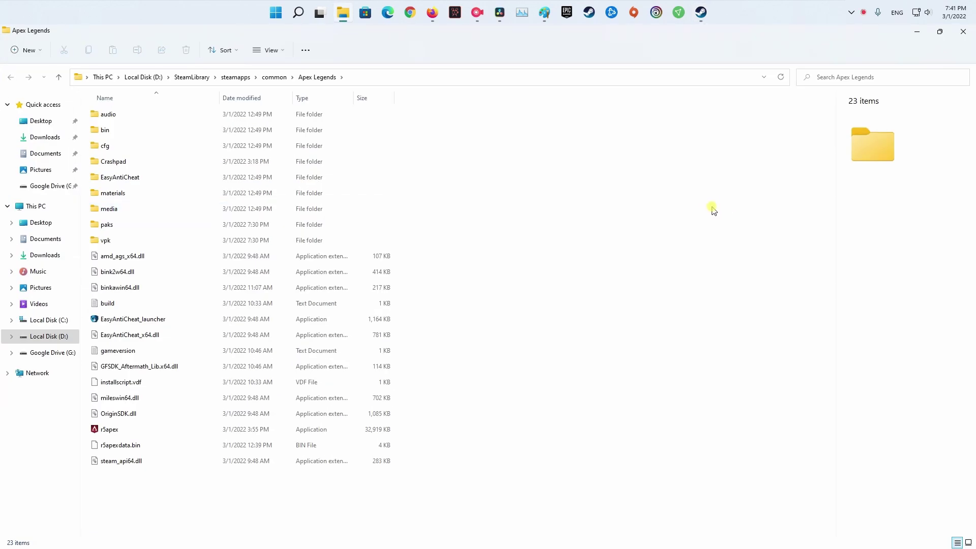
pyautogui.click(108, 225)
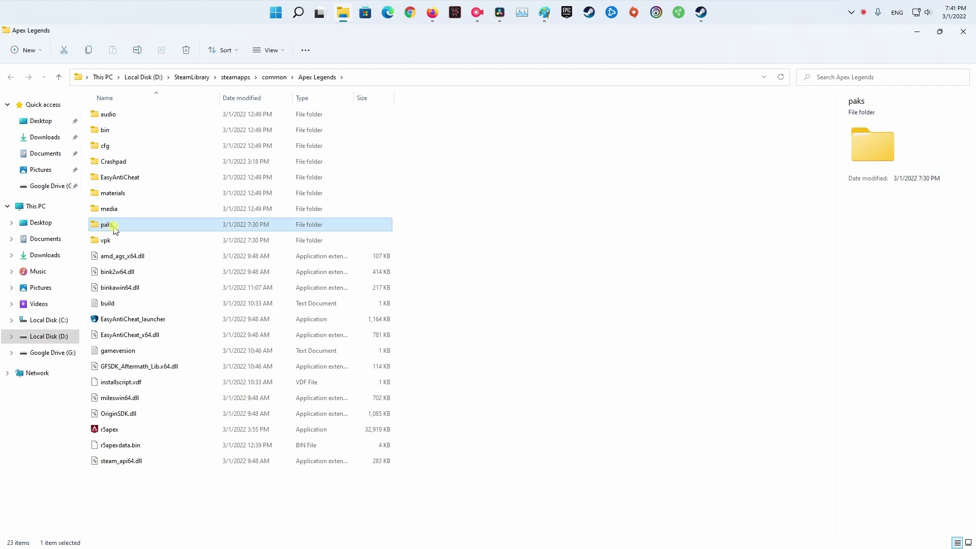
pyautogui.doubleClick(114, 227)
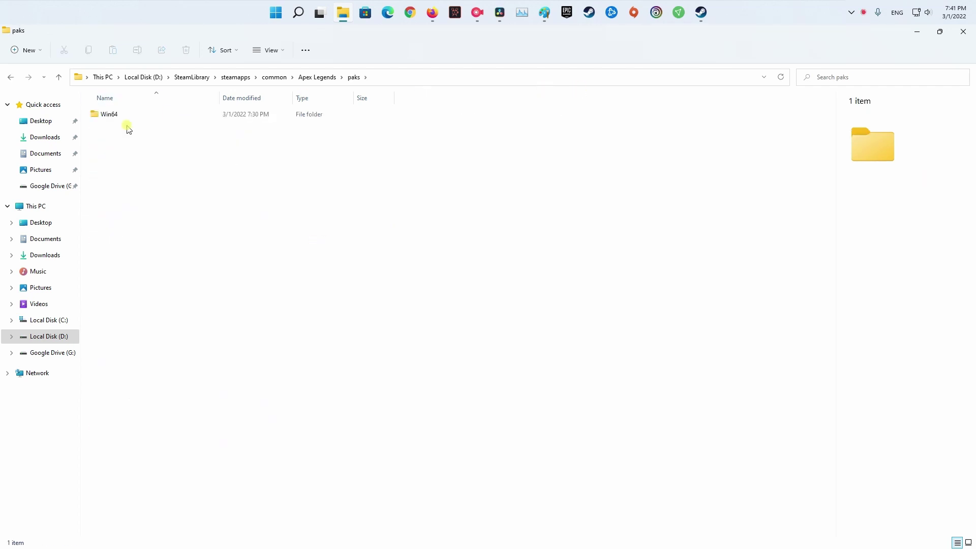
pyautogui.doubleClick(108, 114)
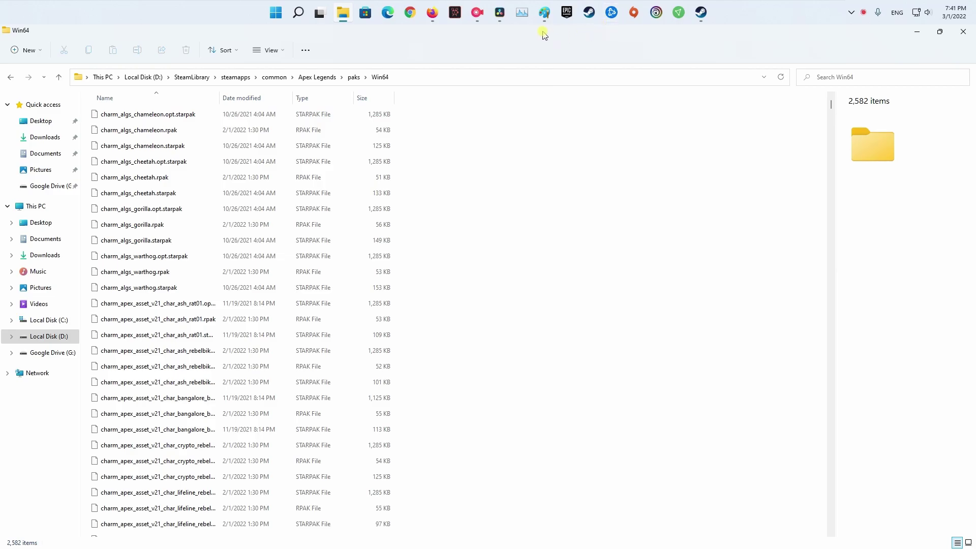
# Step: Show the engine-error screenshot in Paint, outline common.rpak with a rounded rectangle, then undo it
pyautogui.click(545, 12)
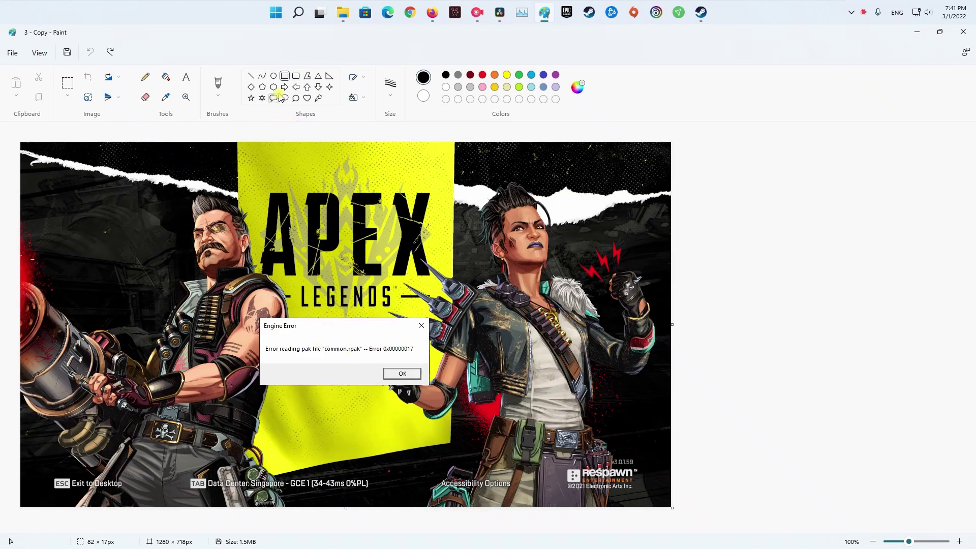
pyautogui.click(285, 77)
pyautogui.moveTo(321, 343); pyautogui.dragTo(365, 355)
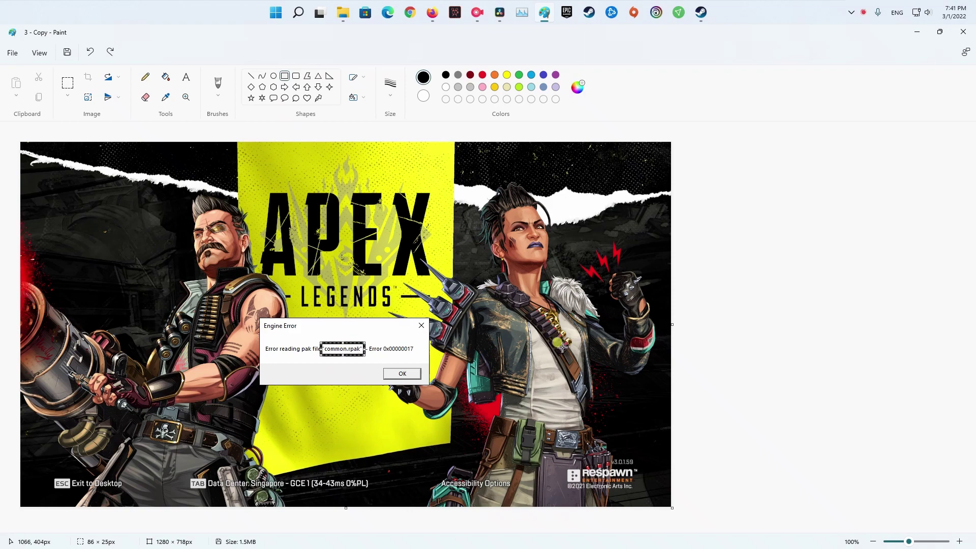
pyautogui.hotkey('ctrl', 'z')
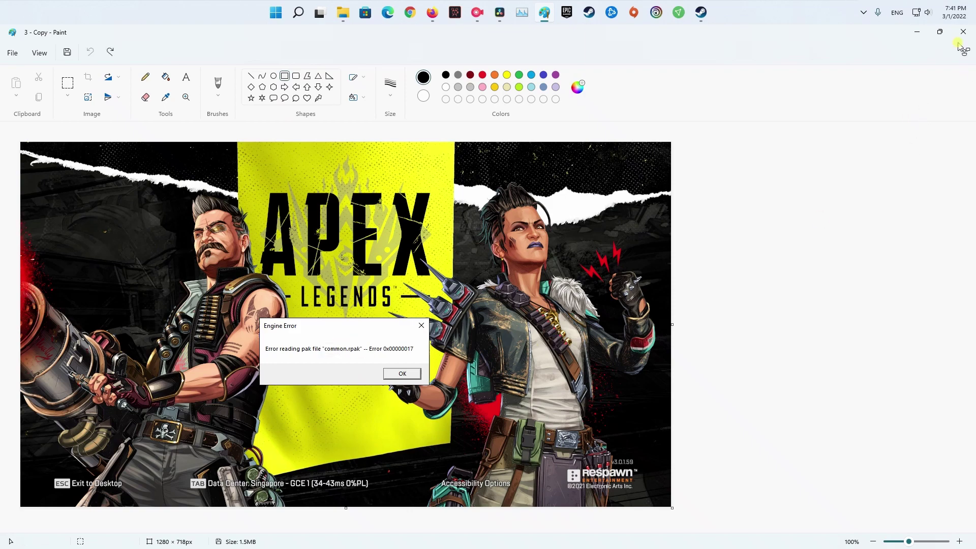
# Step: Scroll the Win64 file list to common.rpak and delete it
pyautogui.click(918, 32)
pyautogui.click(212, 399)
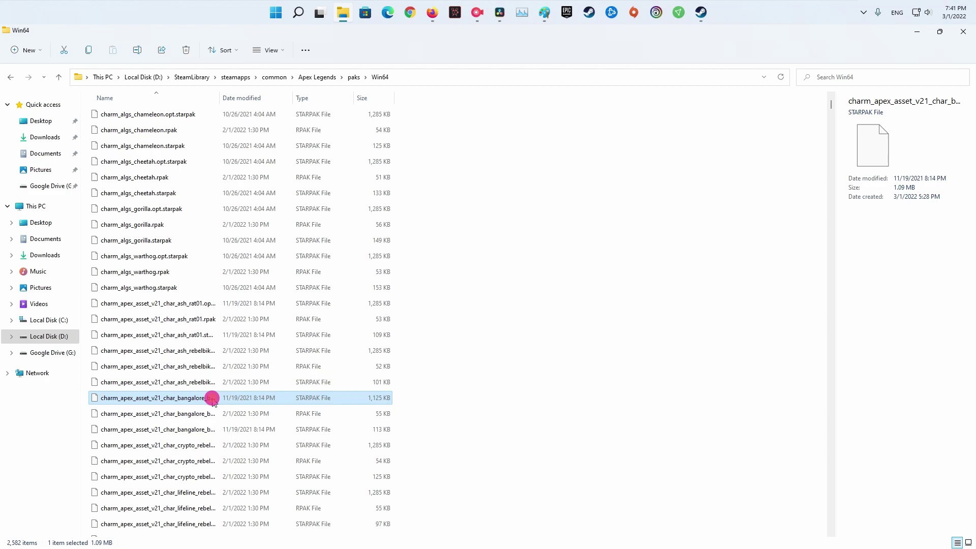
pyautogui.click(214, 414)
pyautogui.scroll(-15, 219, 413)
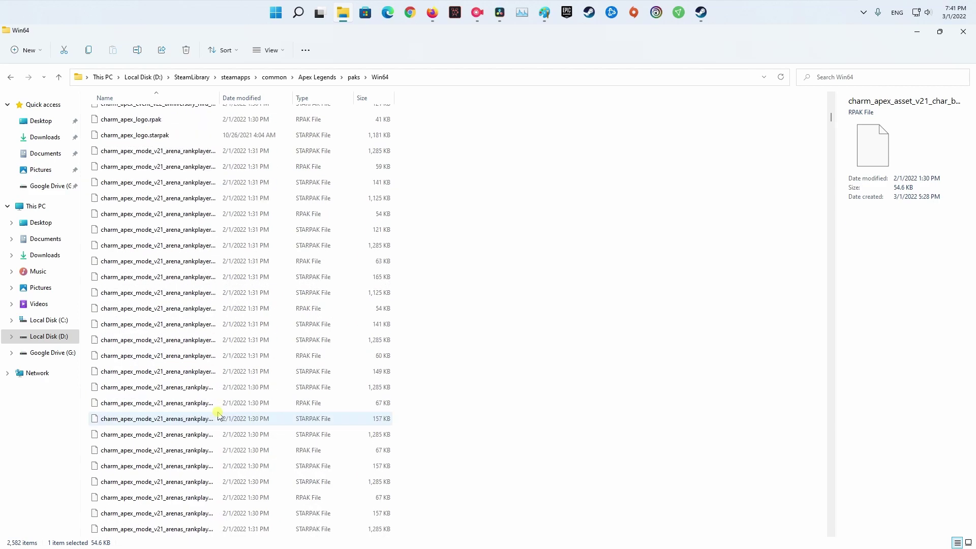
pyautogui.scroll(-9, 219, 415)
pyautogui.moveTo(831, 124); pyautogui.dragTo(836, 327)
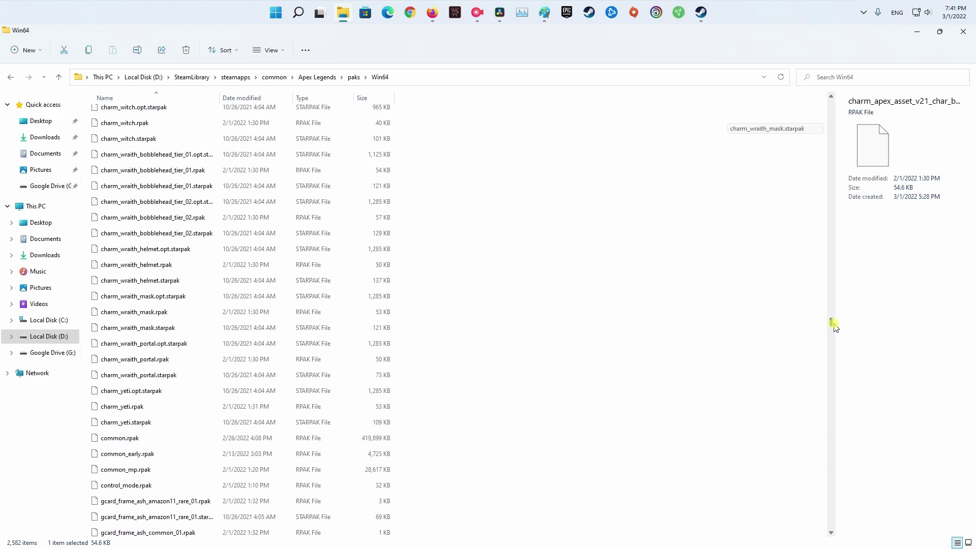
pyautogui.click(137, 441)
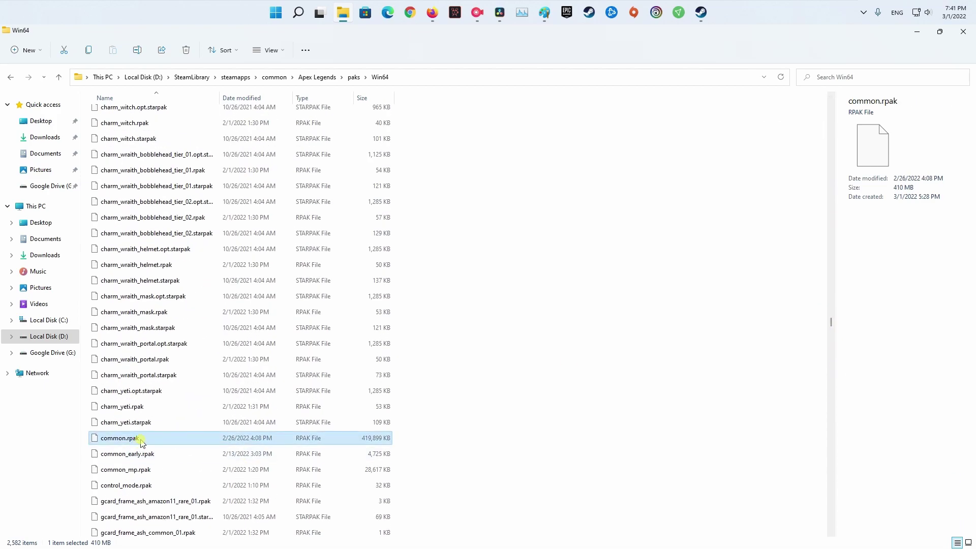
pyautogui.rightClick(142, 442)
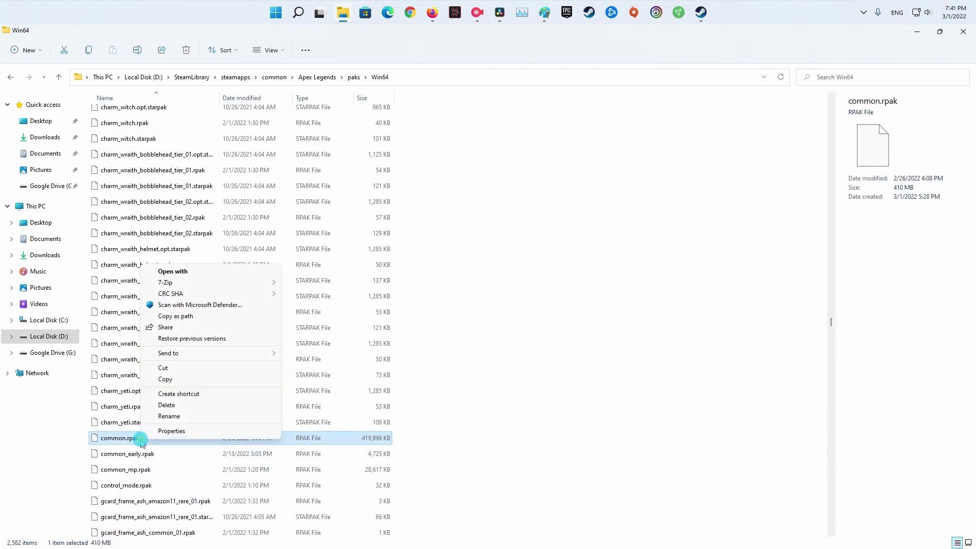
pyautogui.click(168, 405)
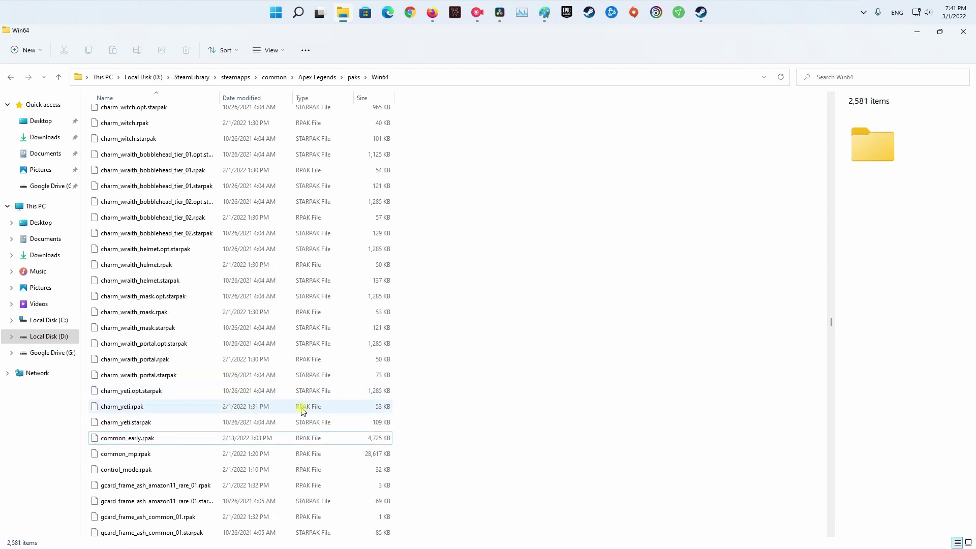
# Step: Return to the Apex Legends folder and look through the vpk folder's map files
pyautogui.click(316, 77)
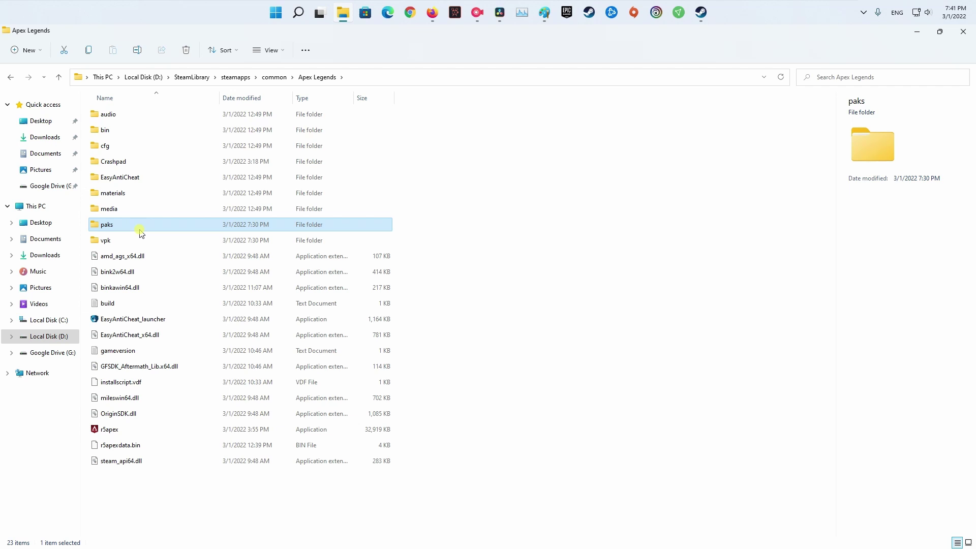
pyautogui.click(113, 242)
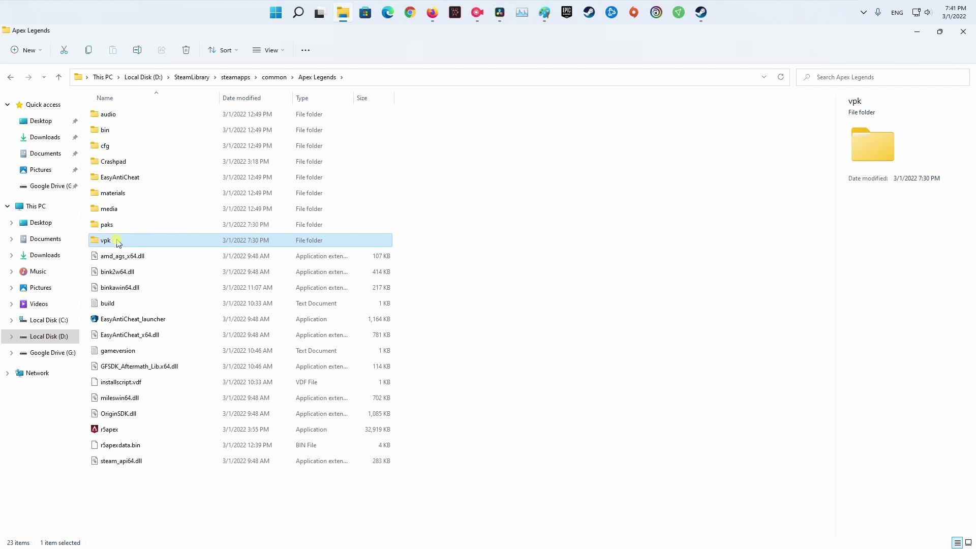
pyautogui.doubleClick(117, 242)
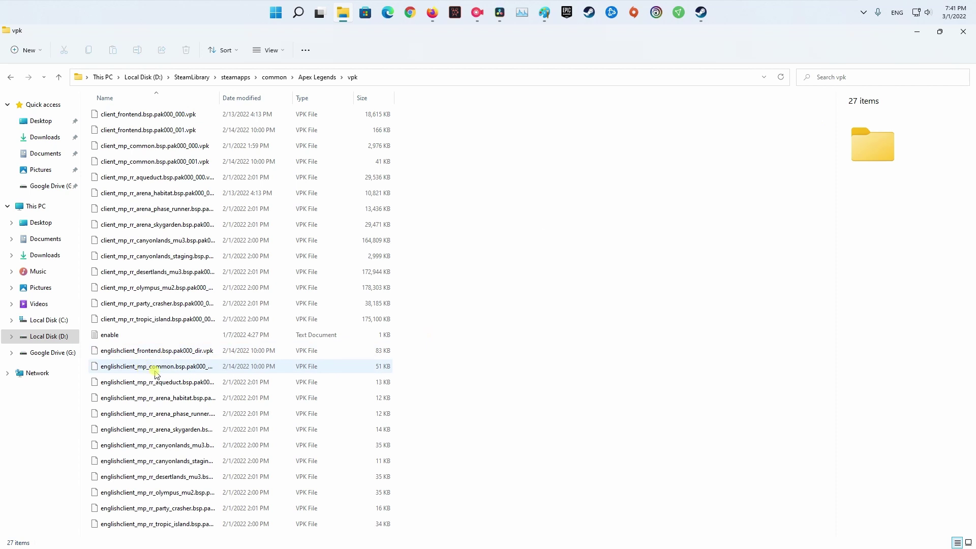
pyautogui.click(135, 319)
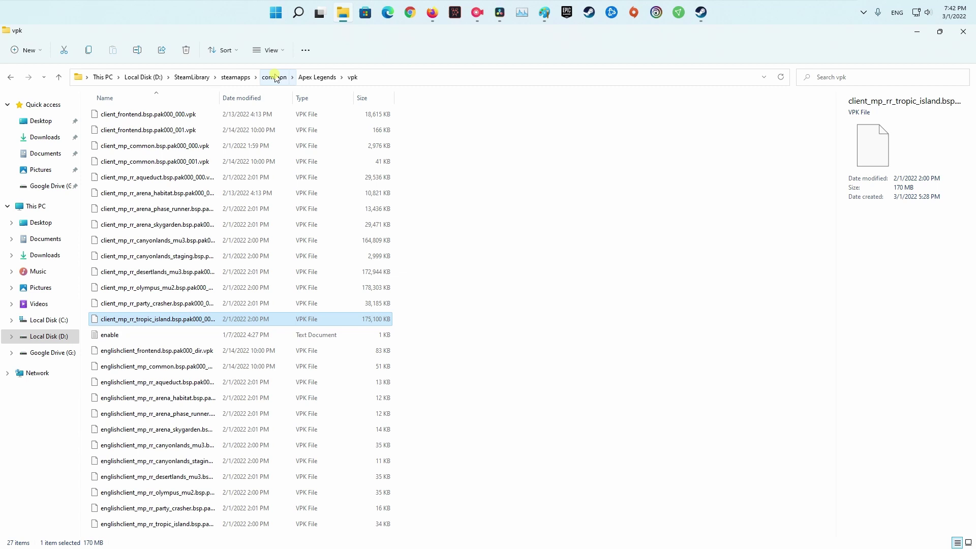
# Step: Delete the r5apex application from the Apex Legends install folder
pyautogui.click(311, 77)
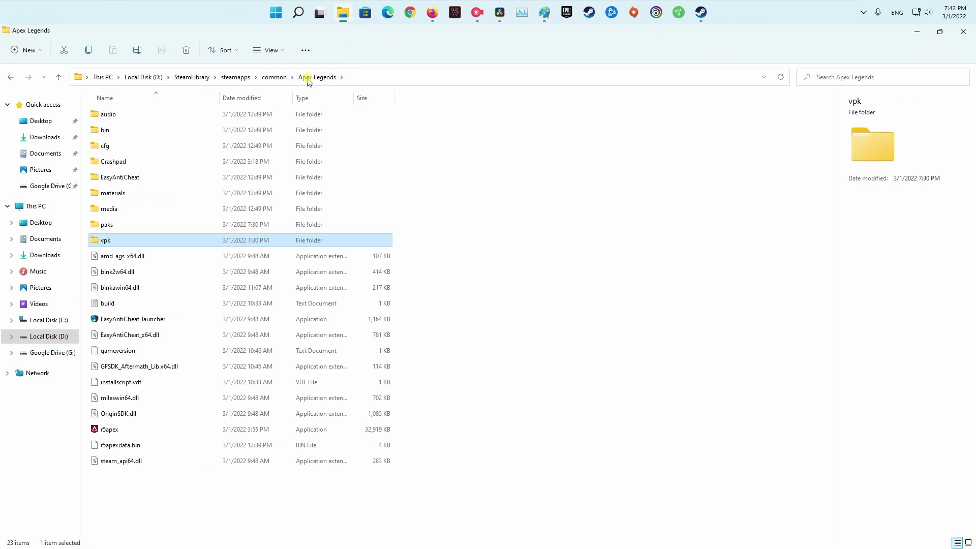
pyautogui.click(122, 429)
pyautogui.rightClick(123, 430)
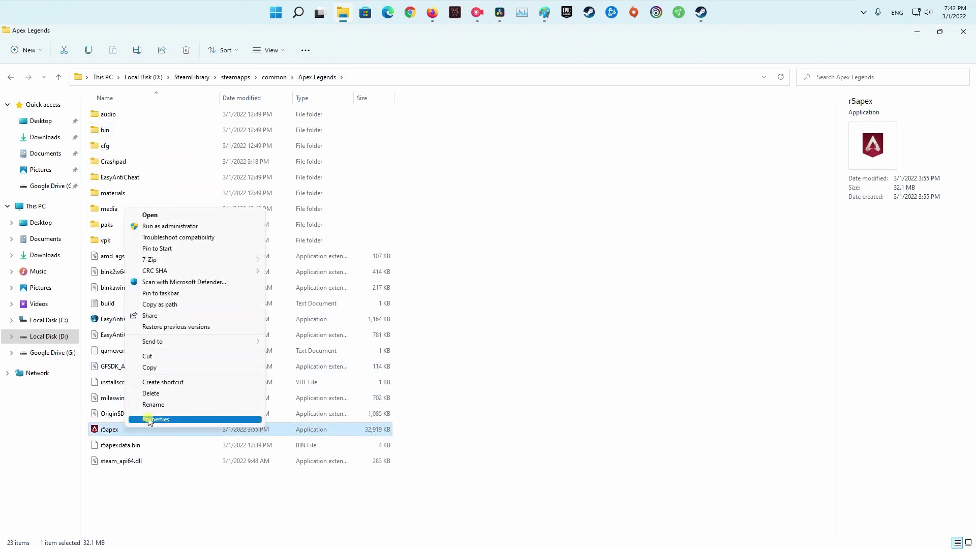
pyautogui.click(196, 394)
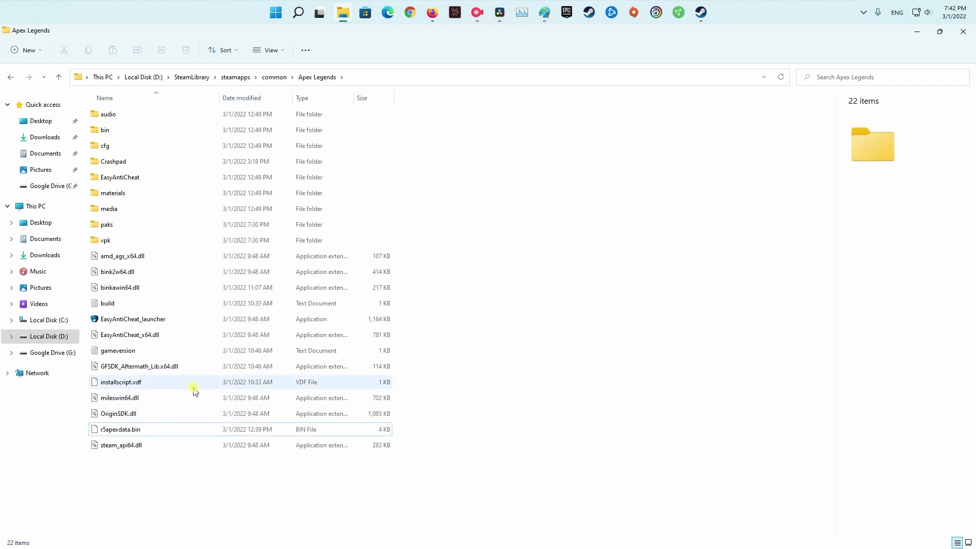
# Step: Close Explorer and run Verify integrity of game files from Apex Legends' Local Files properties in Steam
pyautogui.click(963, 31)
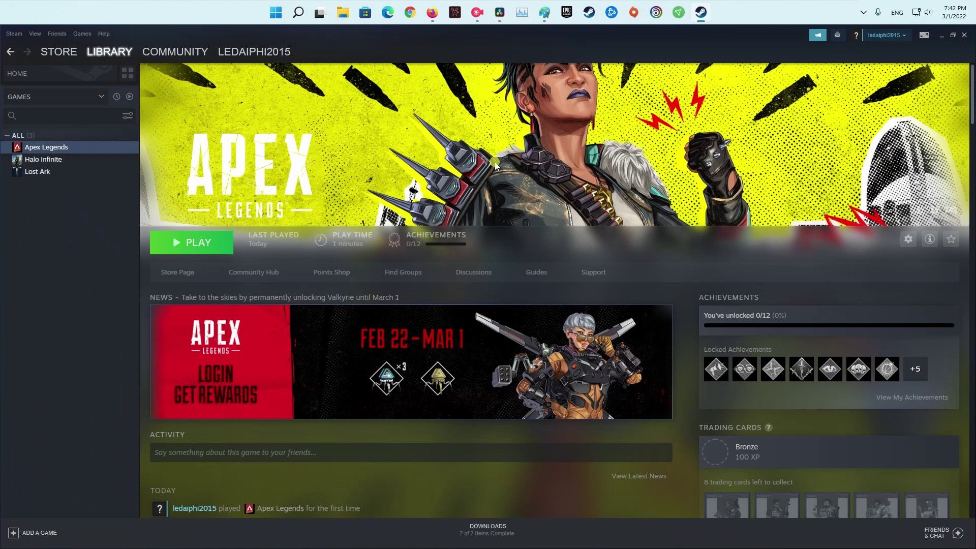
pyautogui.rightClick(73, 149)
pyautogui.click(92, 213)
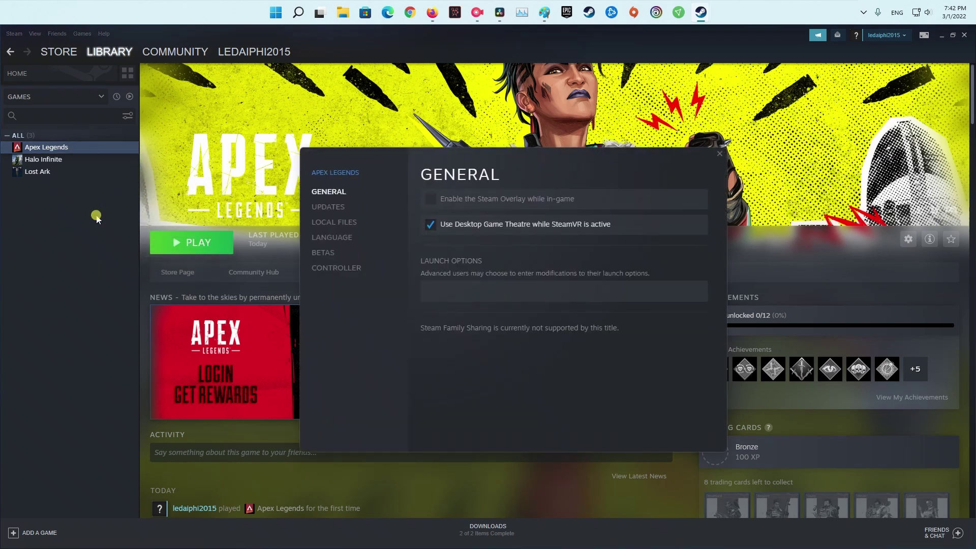
pyautogui.click(349, 222)
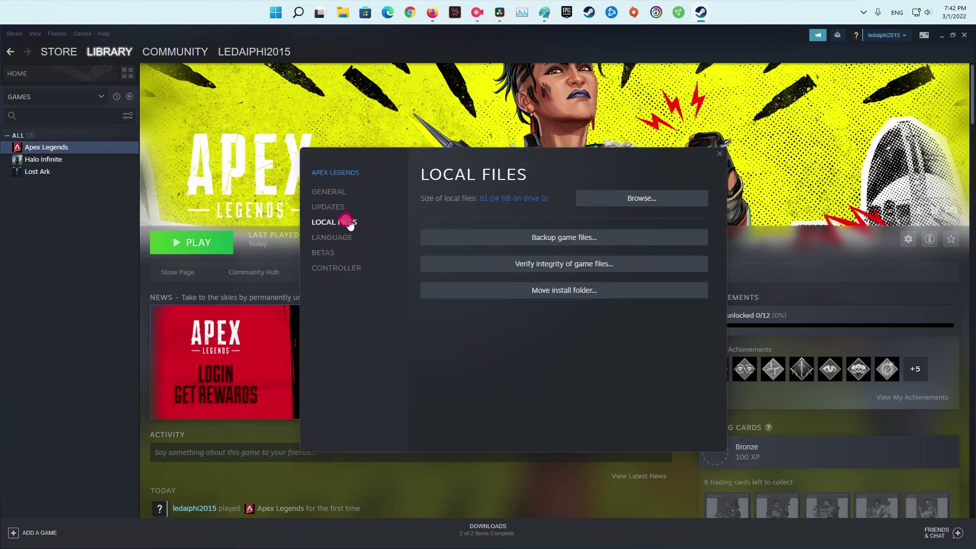
pyautogui.click(584, 264)
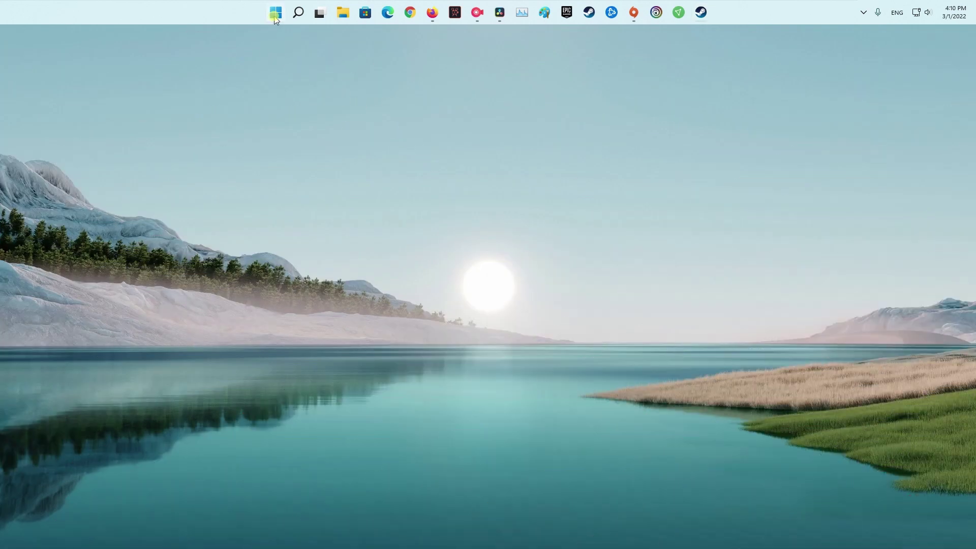
# Step: Launch Task Manager from the Win+X menu and move its window up-left
pyautogui.rightClick(275, 13)
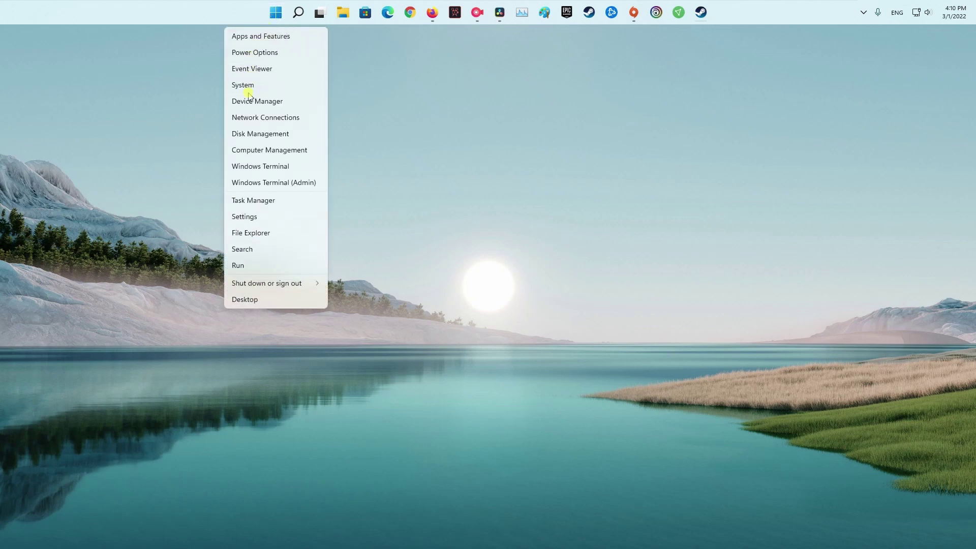
pyautogui.click(270, 201)
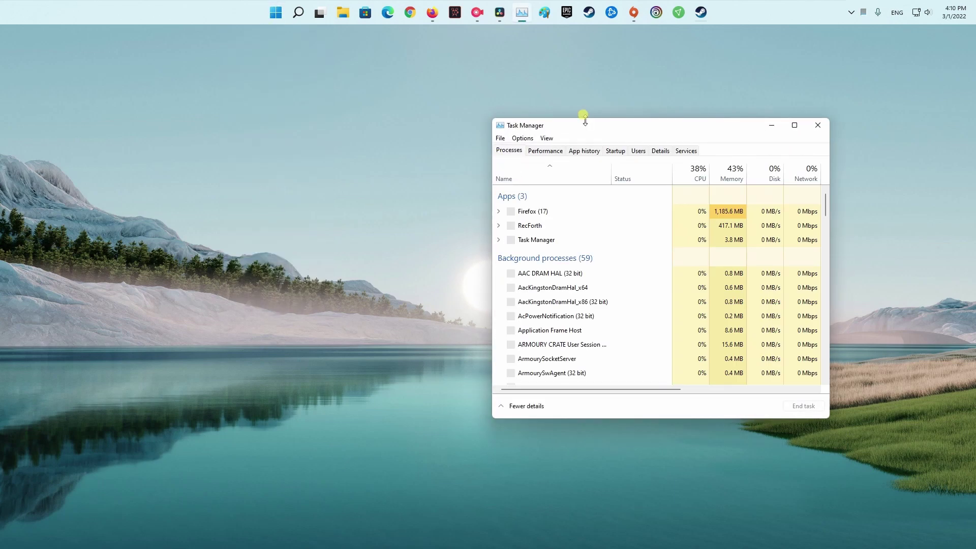
pyautogui.moveTo(607, 131); pyautogui.dragTo(556, 123)
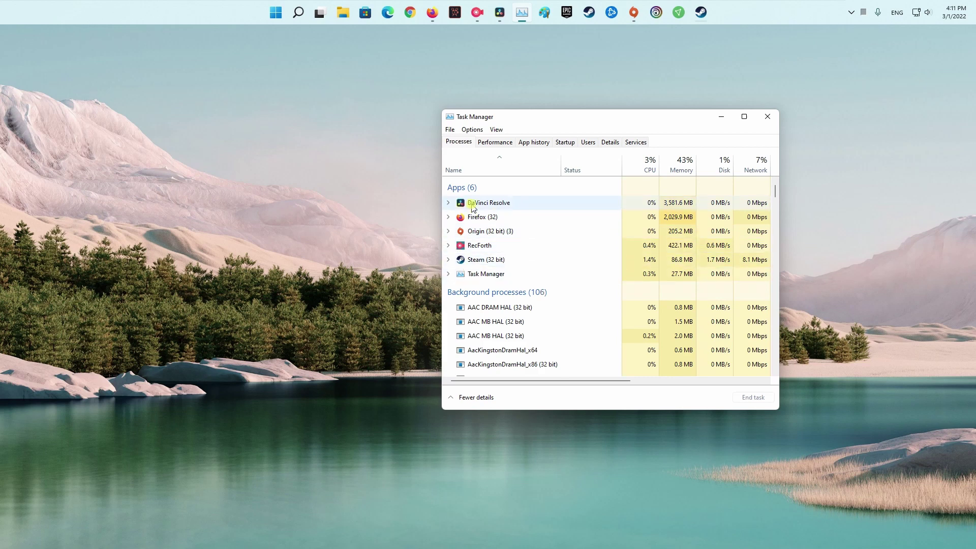
# Step: End the DaVinci Resolve task, then bring up and dismiss the Firefox and RecForth actions
pyautogui.rightClick(472, 203)
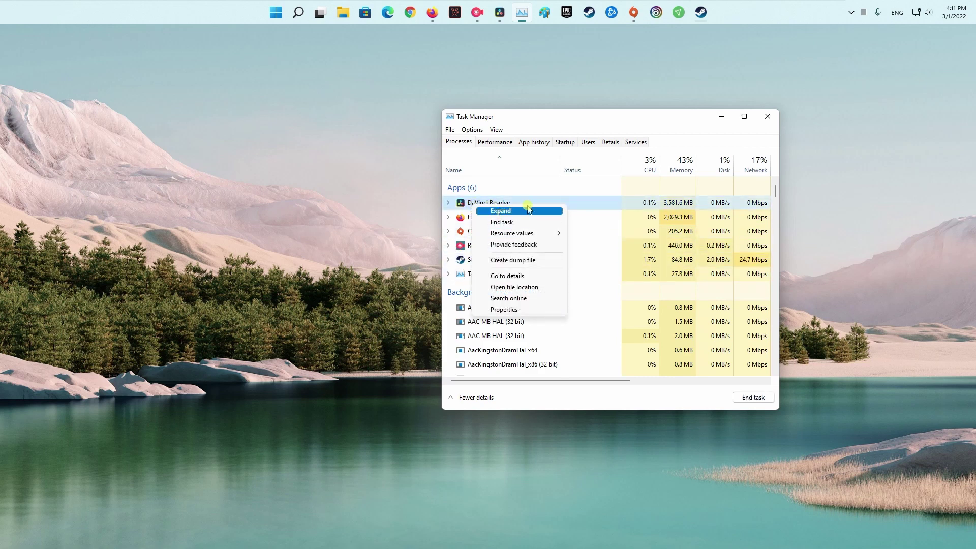
pyautogui.click(512, 223)
pyautogui.rightClick(492, 219)
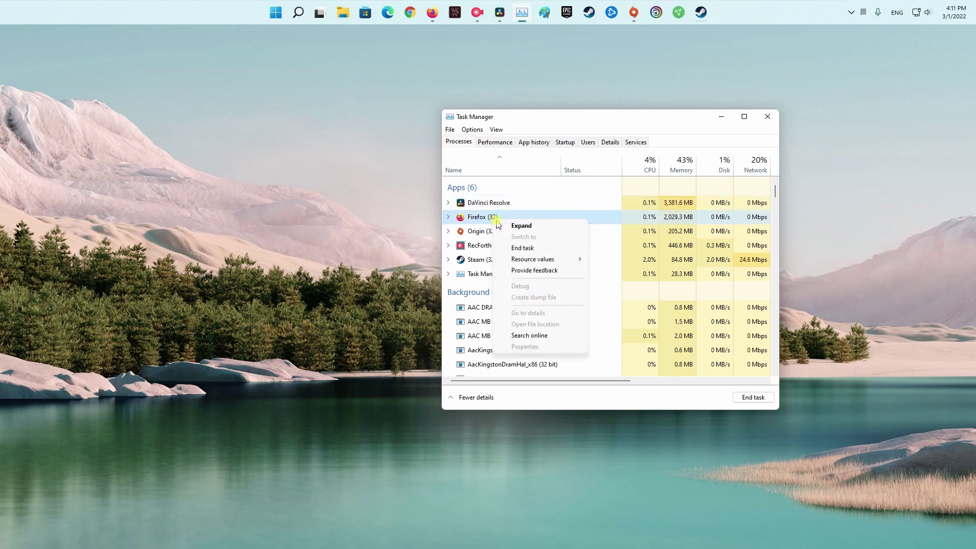
pyautogui.click(534, 192)
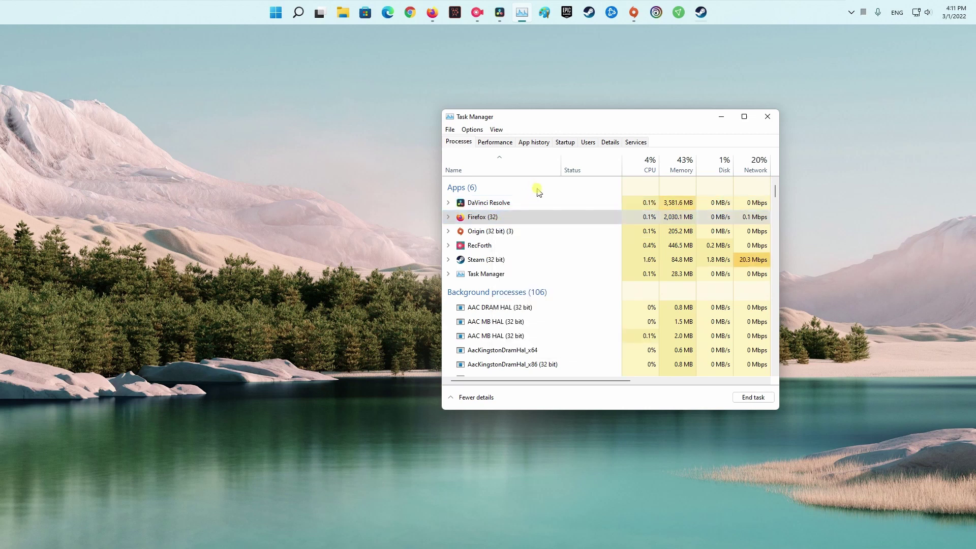
pyautogui.rightClick(487, 246)
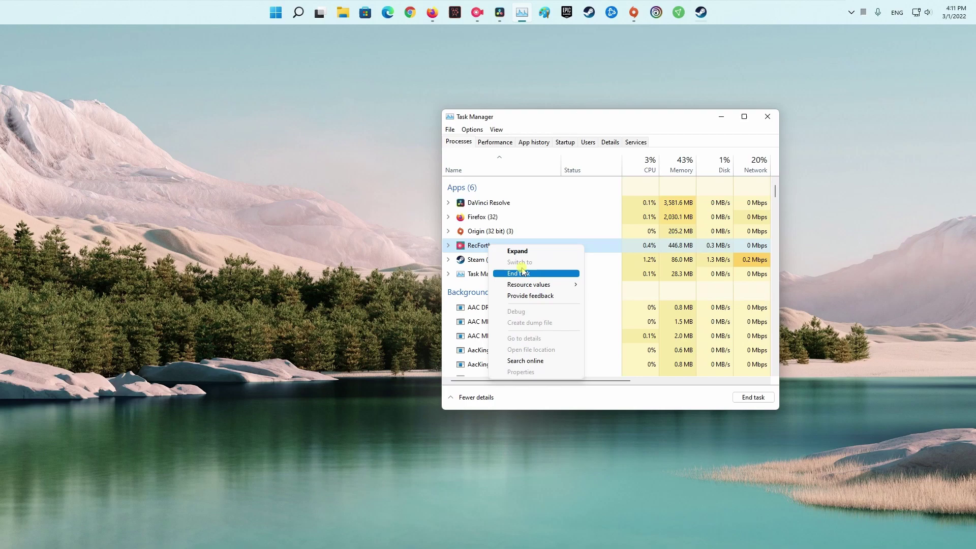
pyautogui.click(542, 189)
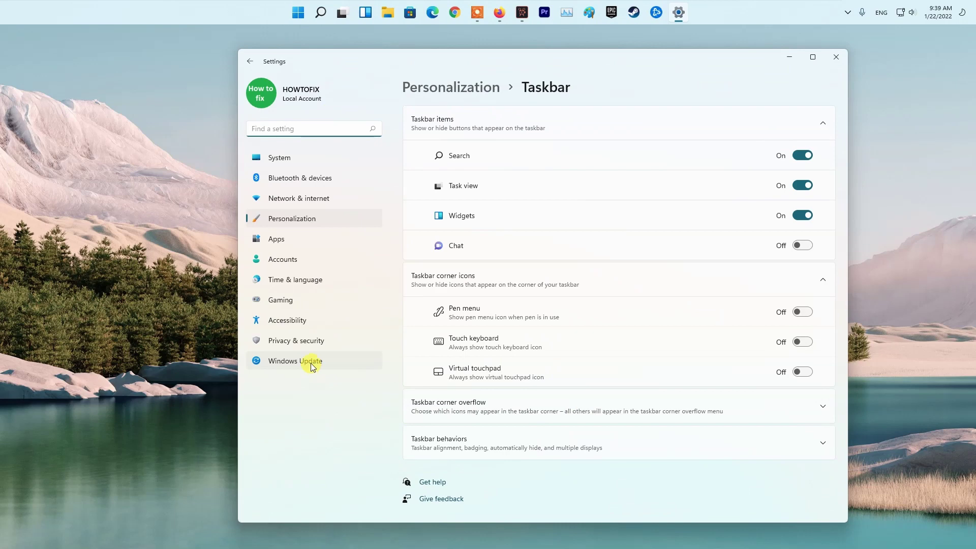
# Step: Check for Windows updates and download the 2022-01 Cumulative Update KB5010795
pyautogui.click(312, 363)
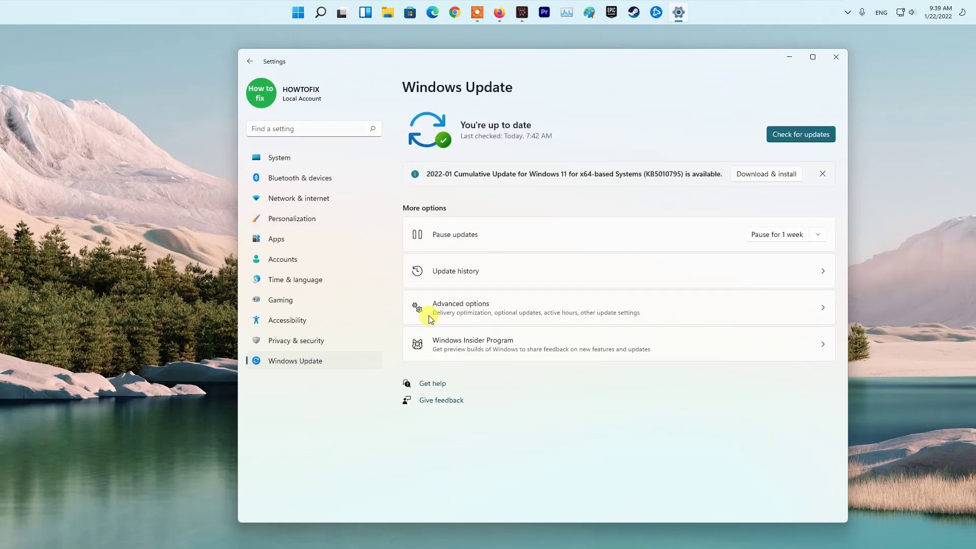
pyautogui.click(796, 138)
pyautogui.click(772, 174)
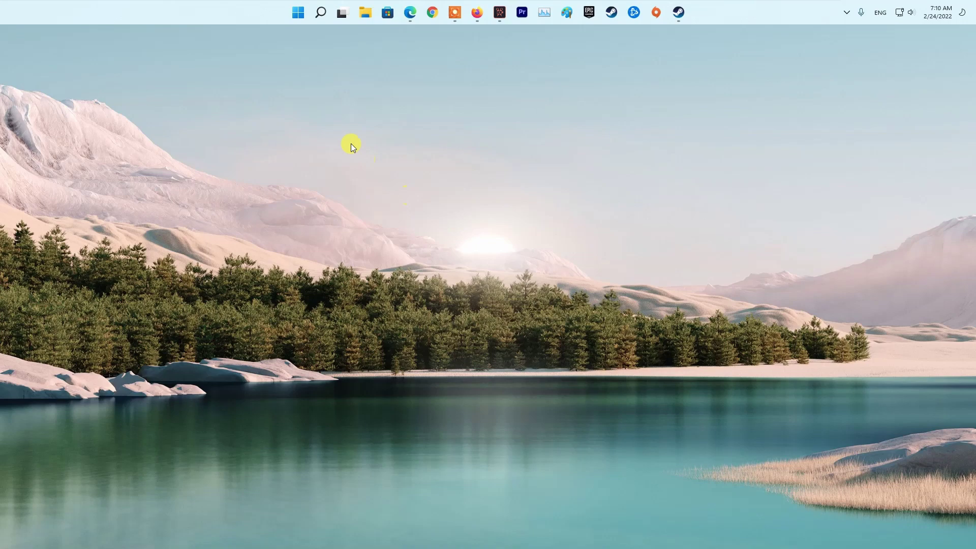
# Step: Auto-search for a newer Intel(R) UHD Graphics 770 driver in Device Manager; the best is already installed
pyautogui.rightClick(298, 13)
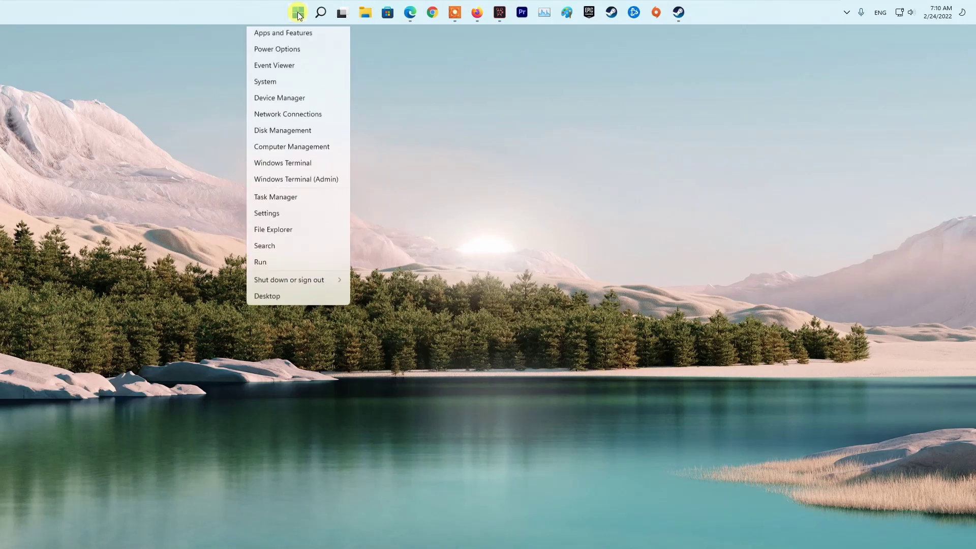
pyautogui.click(292, 98)
pyautogui.moveTo(211, 57); pyautogui.dragTo(584, 113)
pyautogui.click(423, 191)
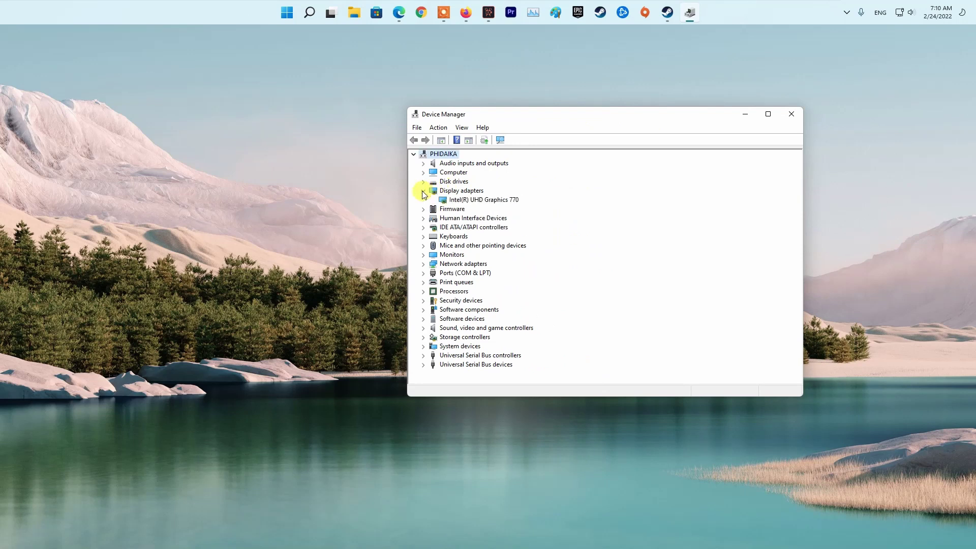
pyautogui.rightClick(495, 202)
pyautogui.click(530, 208)
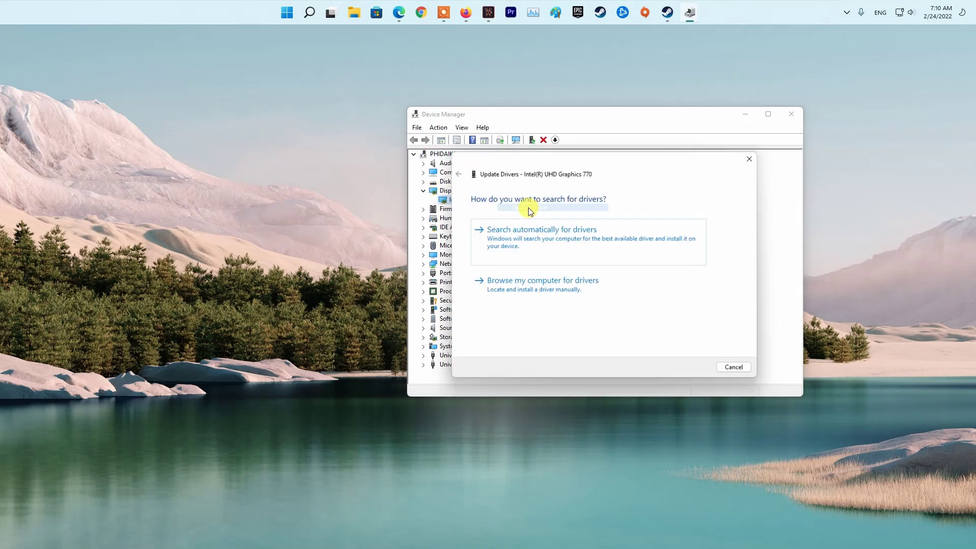
pyautogui.click(564, 243)
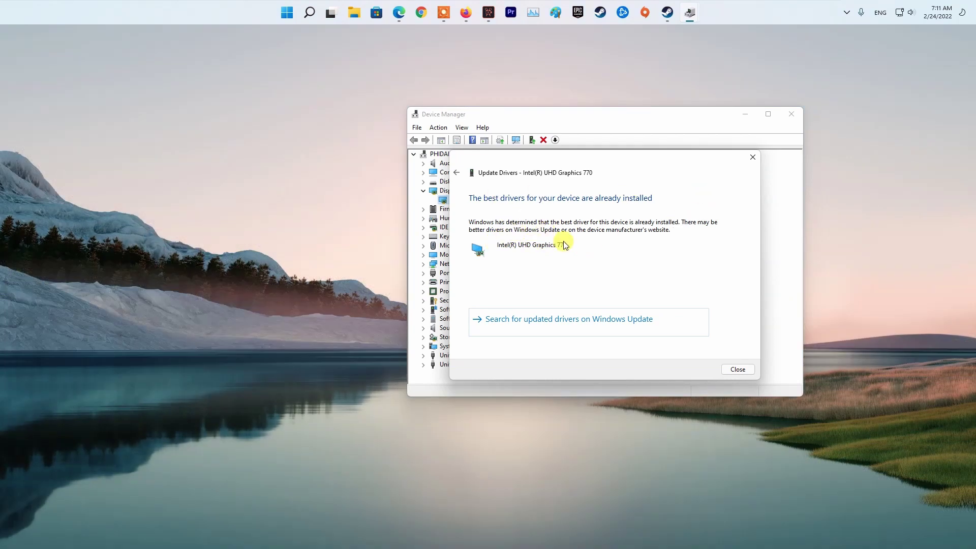
pyautogui.click(743, 370)
pyautogui.click(801, 117)
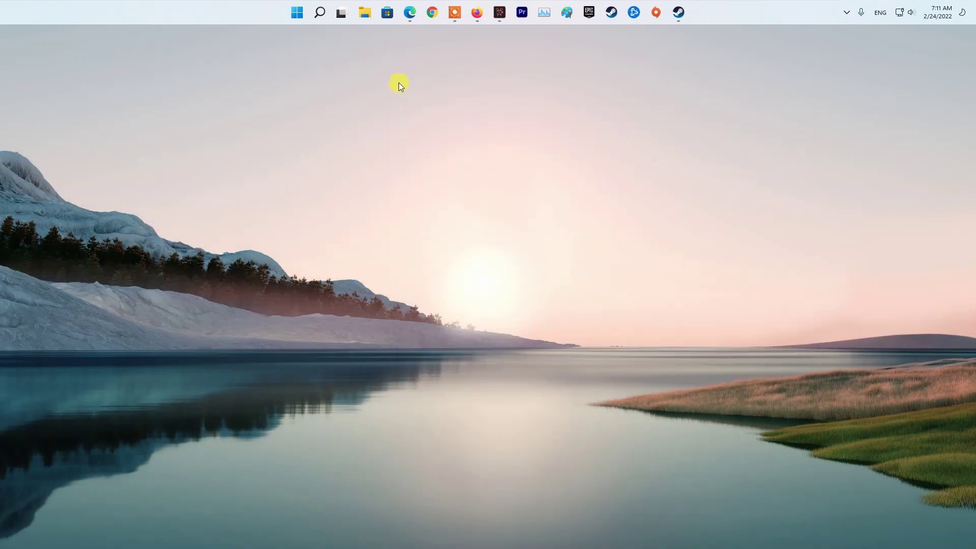
# Step: On AMD's support page, select Radeon RX 6000 Series and then RX 6900 Series
pyautogui.click(410, 12)
pyautogui.scroll(-4, 385, 379)
pyautogui.click(381, 362)
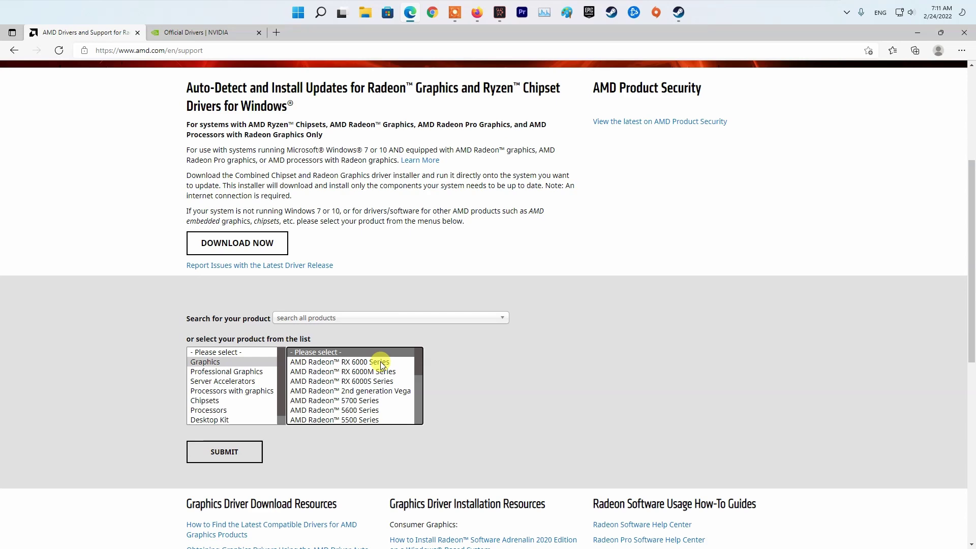
pyautogui.click(496, 362)
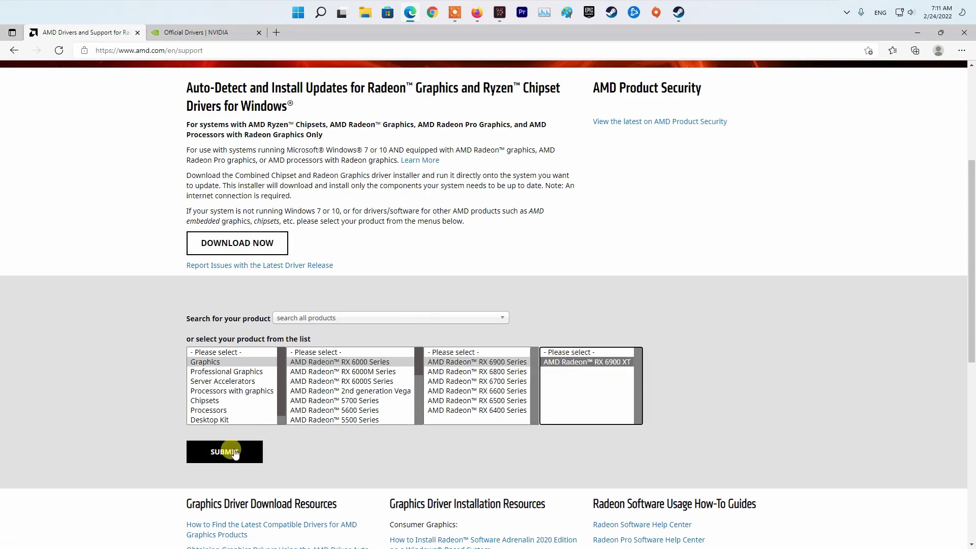
# Step: On NVIDIA's driver page, choose GeForce > RTX 30 Series (Notebooks) > RTX 3070 Ti Laptop GPU
pyautogui.click(193, 32)
pyautogui.click(585, 195)
pyautogui.click(578, 213)
pyautogui.click(585, 209)
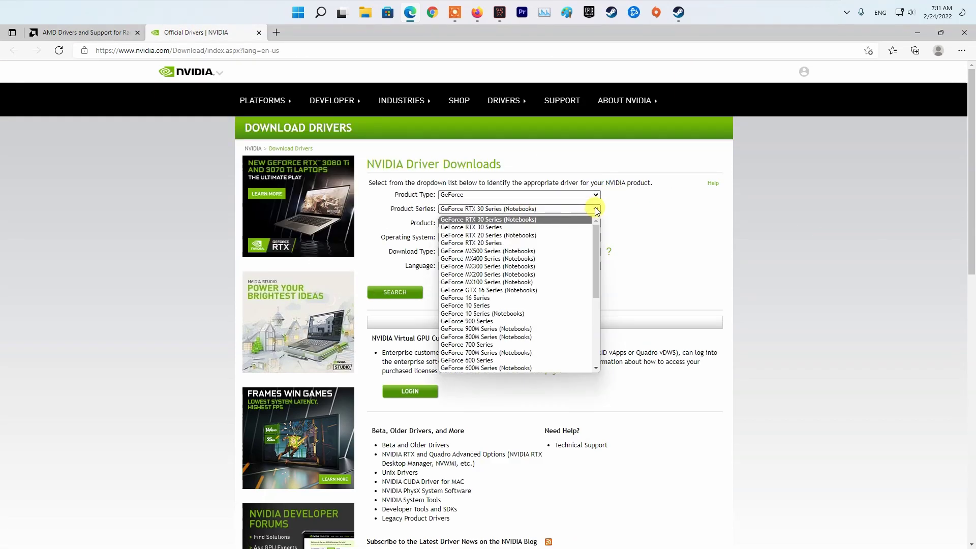
pyautogui.click(585, 218)
pyautogui.click(565, 223)
pyautogui.click(575, 238)
# Step: Keep Windows 11, Game Ready Driver and the default language, then run the driver search
pyautogui.click(579, 237)
pyautogui.click(509, 245)
pyautogui.click(483, 257)
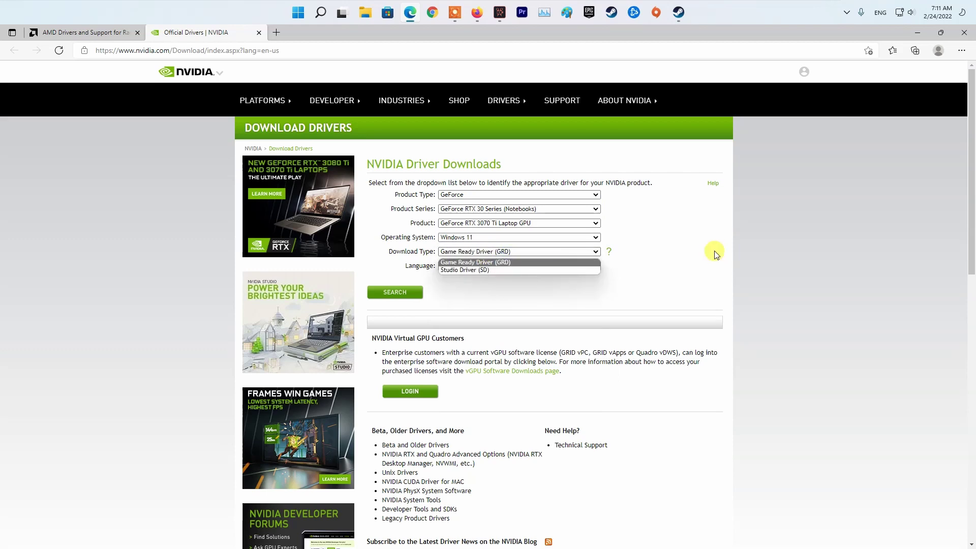
pyautogui.click(715, 251)
pyautogui.click(458, 266)
pyautogui.click(451, 277)
pyautogui.click(395, 292)
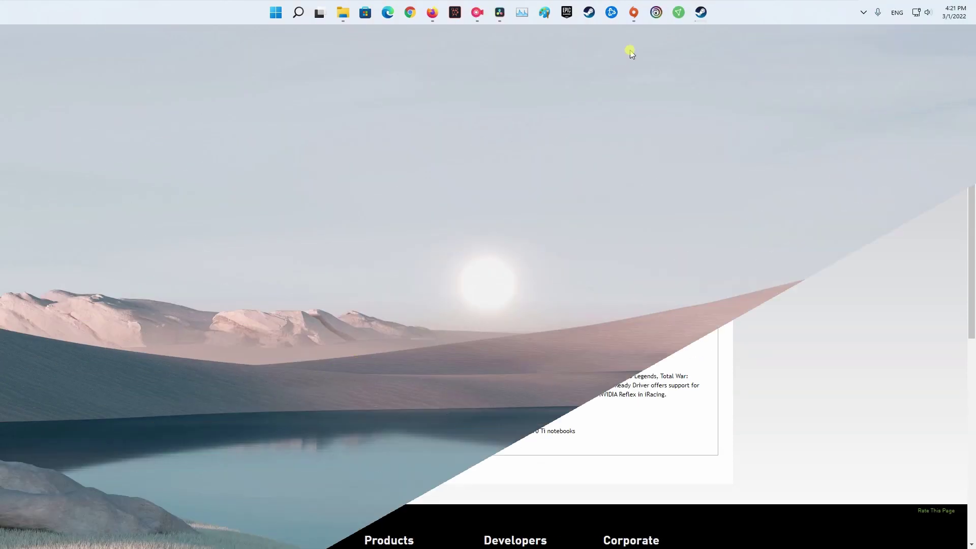
# Step: Choose Repair on the Apex Legends tile in Origin's My Game Library
pyautogui.click(634, 13)
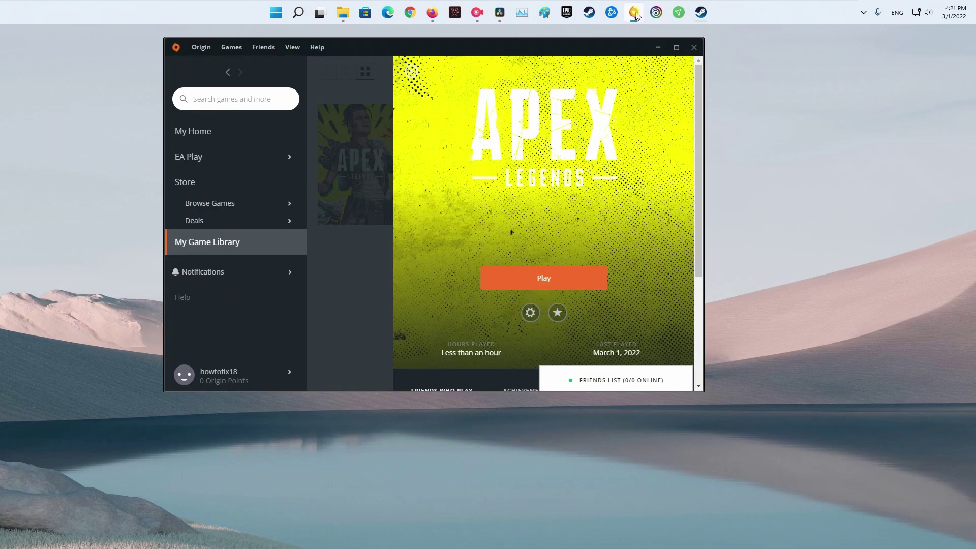
pyautogui.click(227, 243)
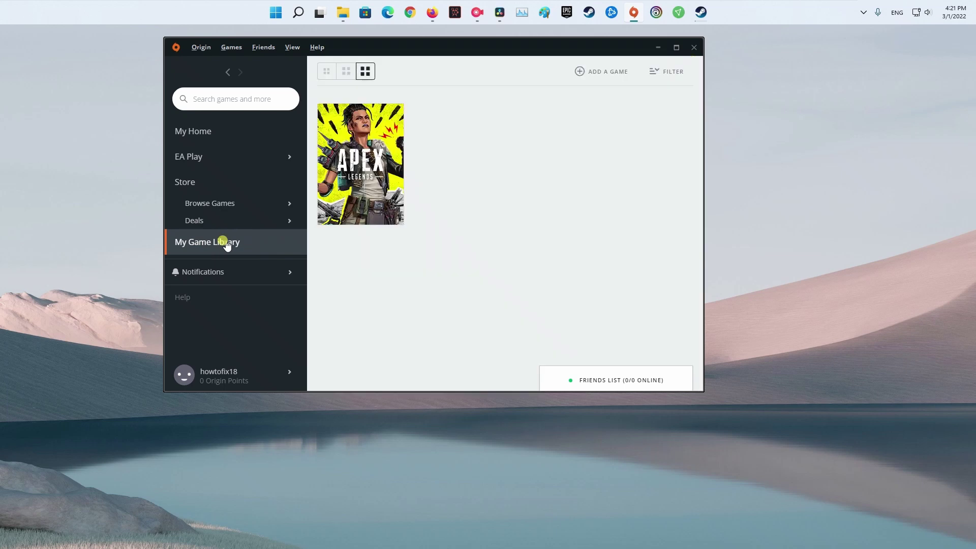
pyautogui.rightClick(361, 166)
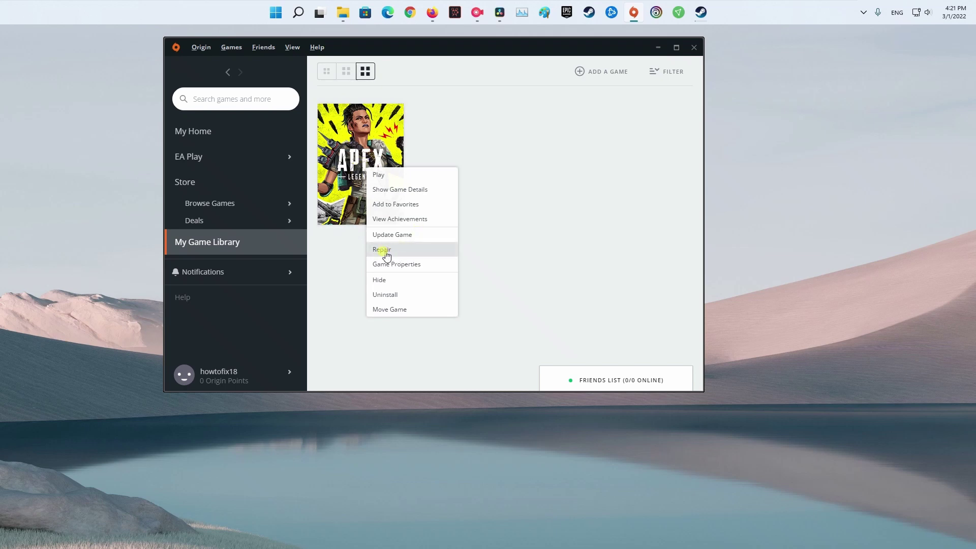
pyautogui.click(413, 250)
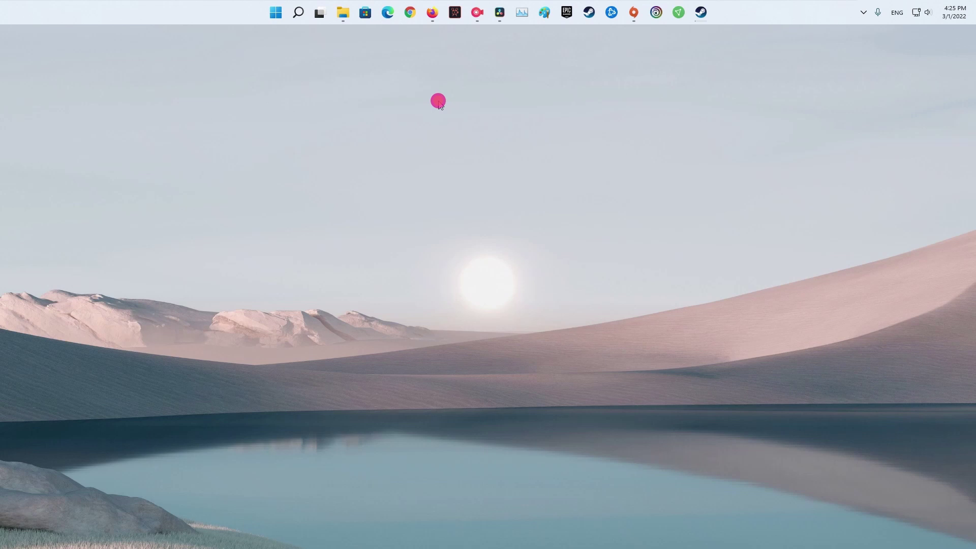
# Step: Search Start for Control Panel and go to its Programs and Features list
pyautogui.click(276, 14)
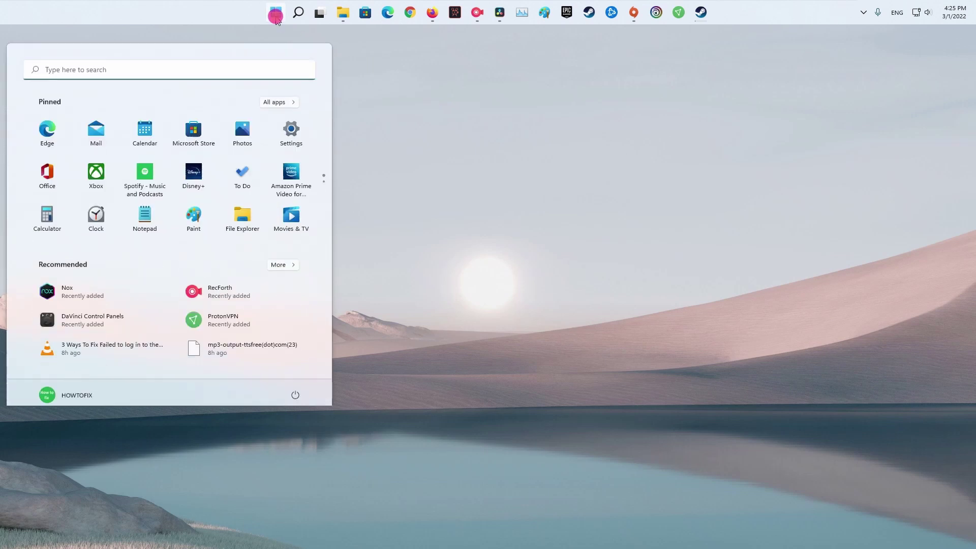
pyautogui.write('ci')
pyautogui.press('BackSpace')
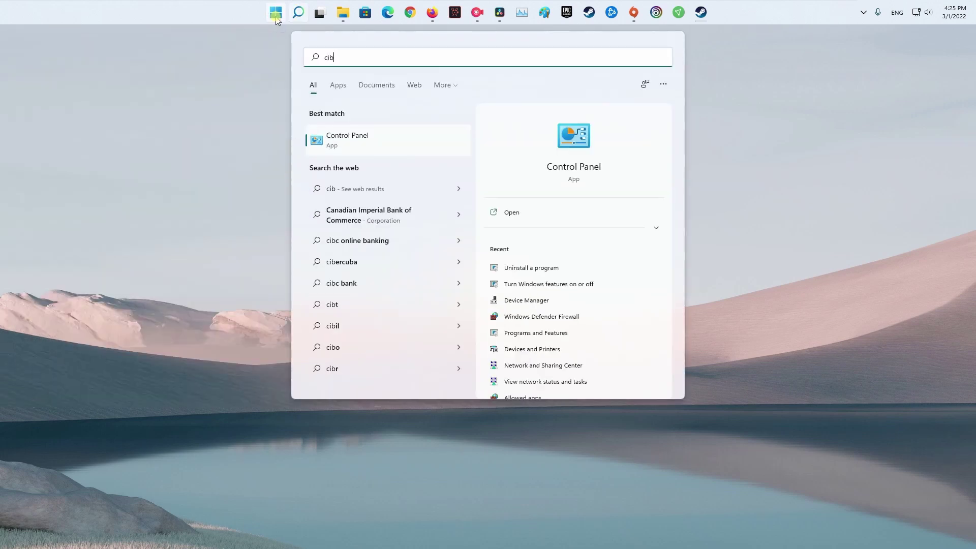
pyautogui.write('ontrol')
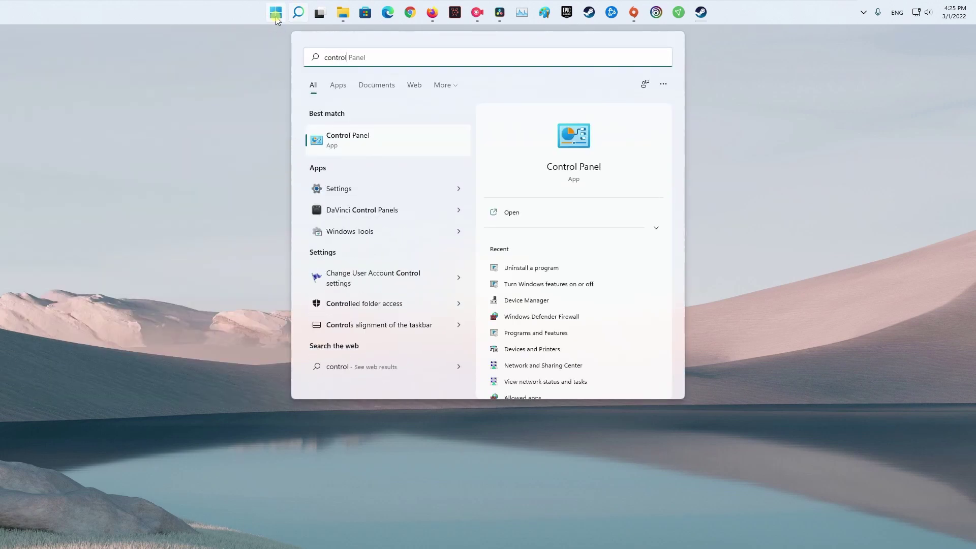
pyautogui.click(358, 139)
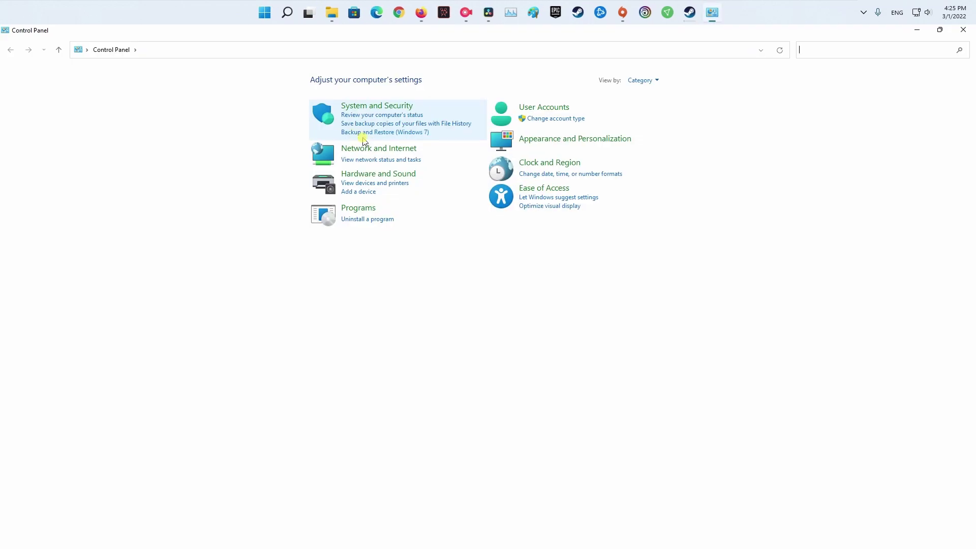
pyautogui.click(384, 222)
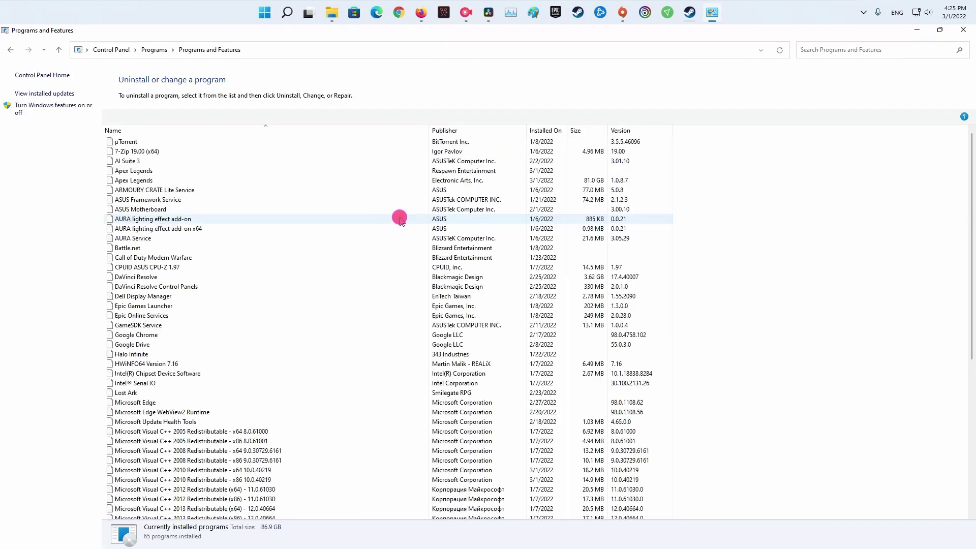
# Step: Uninstall the Respawn Entertainment Apex Legends entry from the program list
pyautogui.click(132, 170)
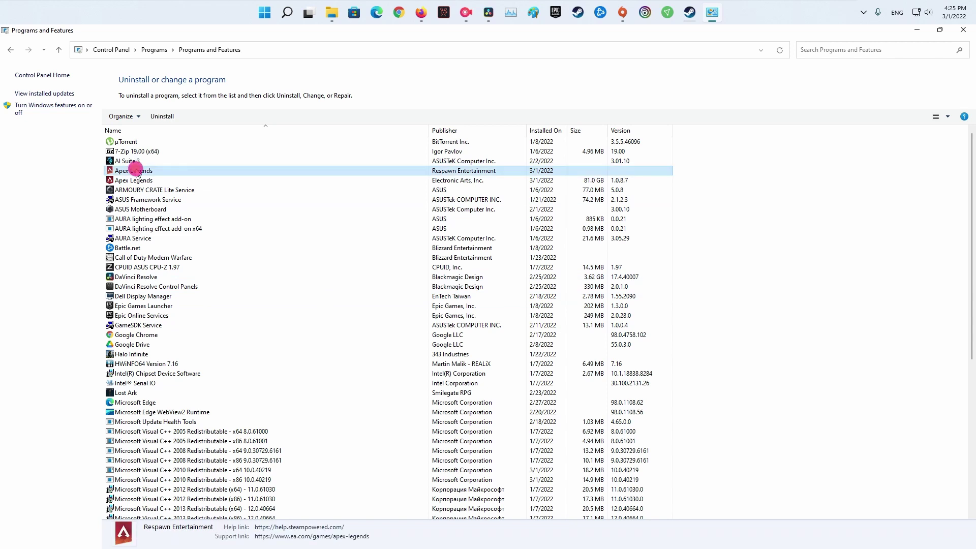
pyautogui.click(135, 180)
pyautogui.click(146, 171)
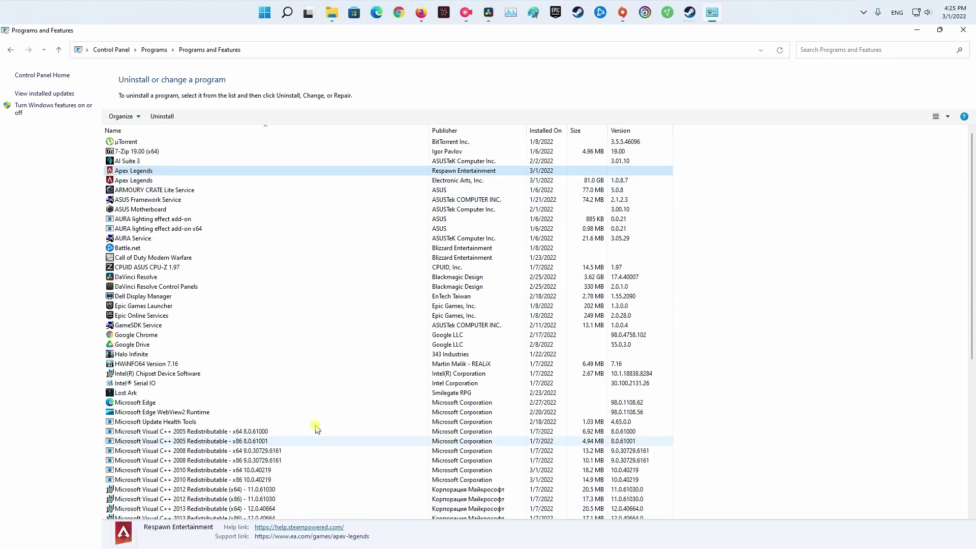
pyautogui.rightClick(200, 173)
pyautogui.click(251, 181)
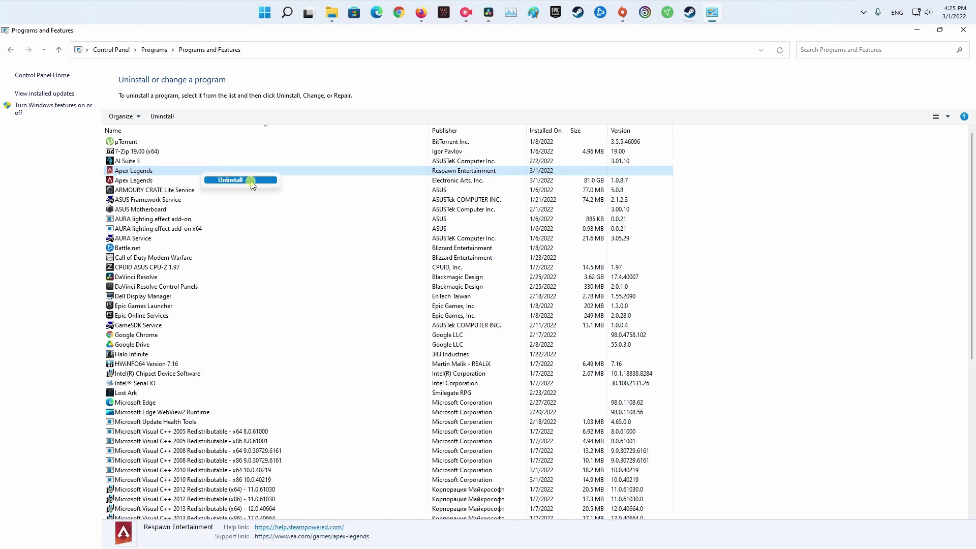